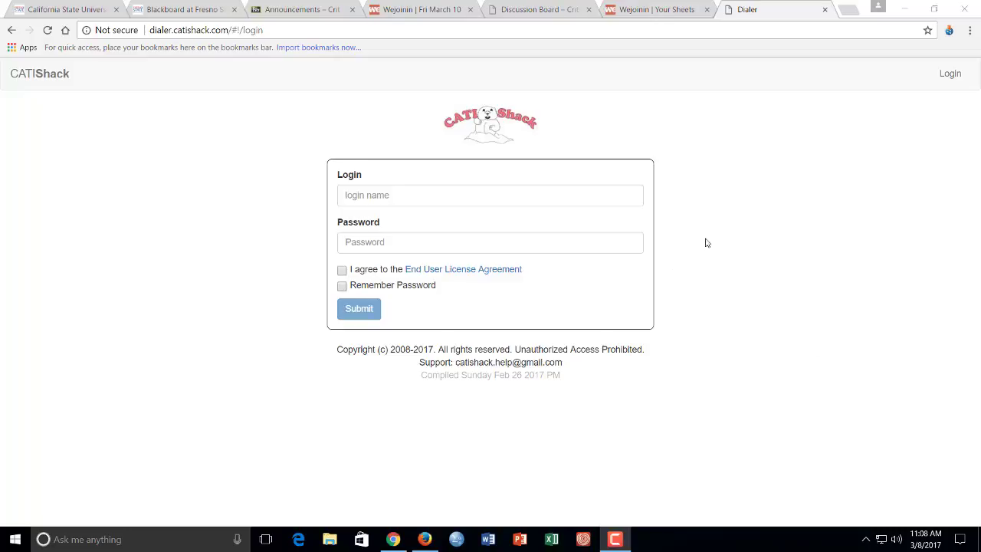
Sign in with the agent's login name and password, accepting the EULA and leaving Remember Password off.
{"action": "left_click", "coordinate": [424, 196]}
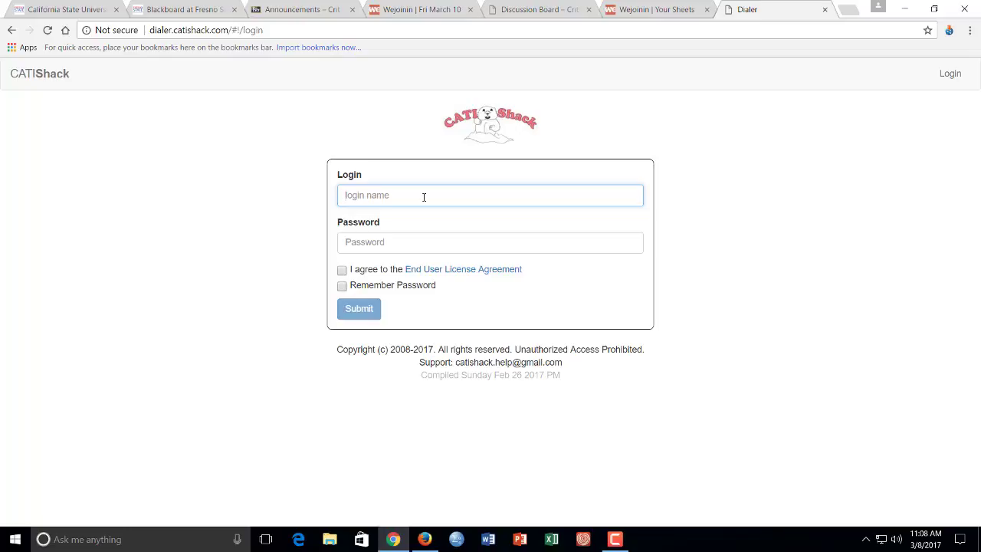
{"action": "key", "text": "Tab"}
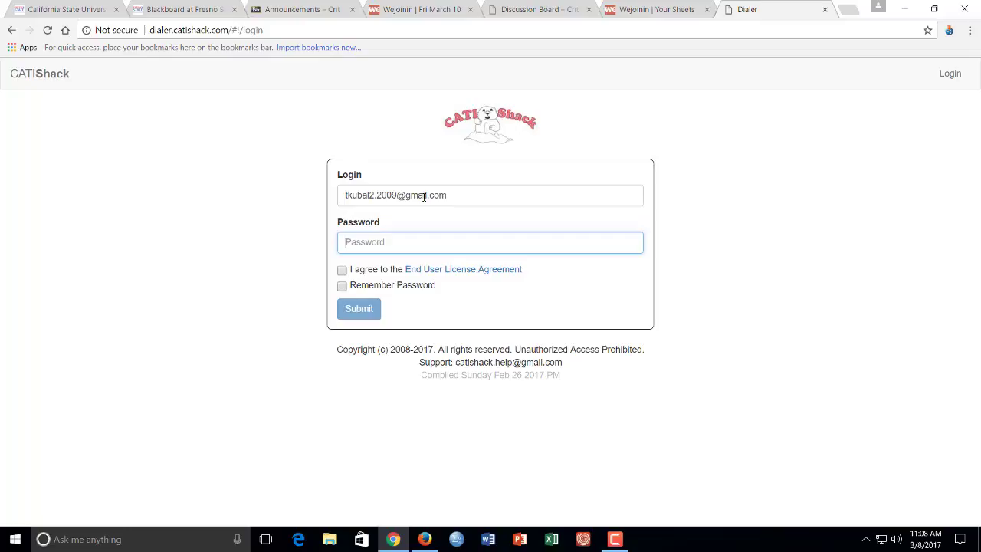
{"action": "type", "text": "****"}
{"action": "left_click", "coordinate": [341, 269]}
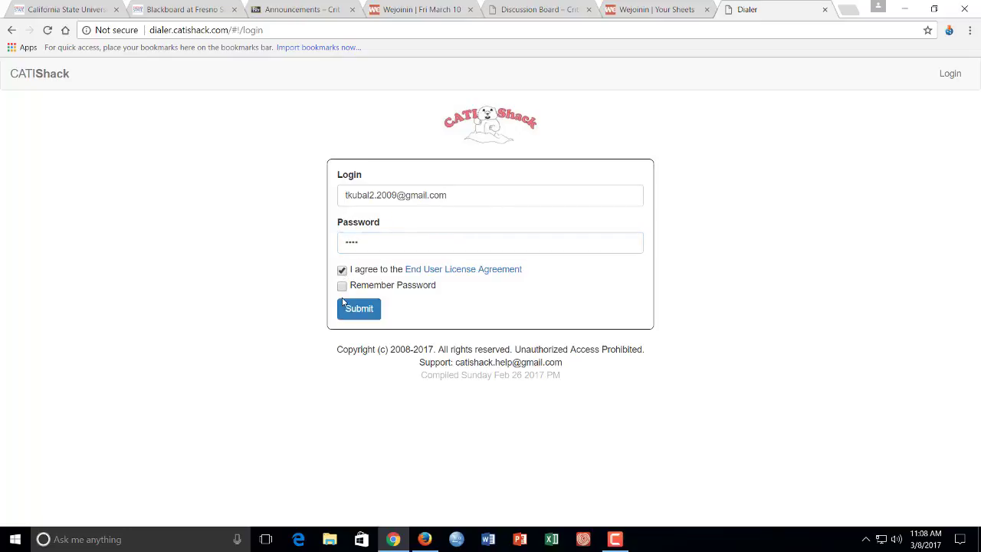
{"action": "left_click", "coordinate": [341, 285]}
{"action": "left_click", "coordinate": [341, 285]}
{"action": "left_click", "coordinate": [360, 309]}
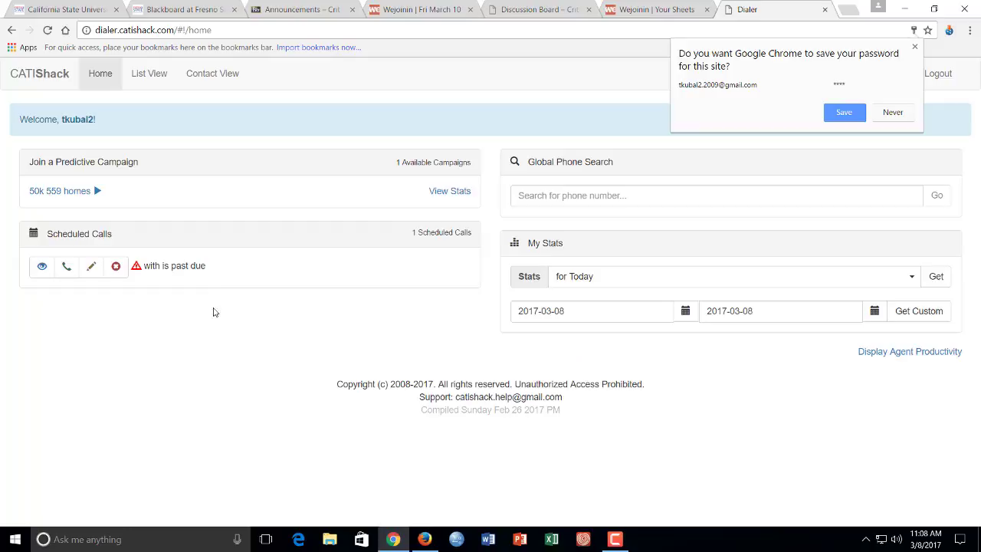
Decline Chrome's offer to save the password and zoom in on the dialer page.
{"action": "left_click", "coordinate": [889, 115]}
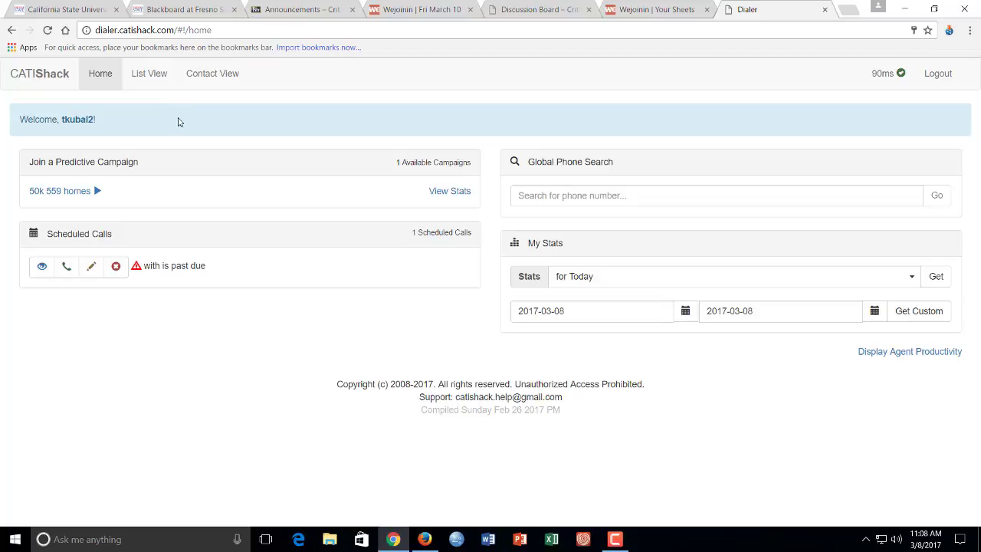
{"action": "key", "text": "ctrl+plus"}
{"action": "key", "text": "ctrl+plus"}
{"action": "key", "text": "ctrl+plus"}
{"action": "key", "text": "ctrl+plus"}
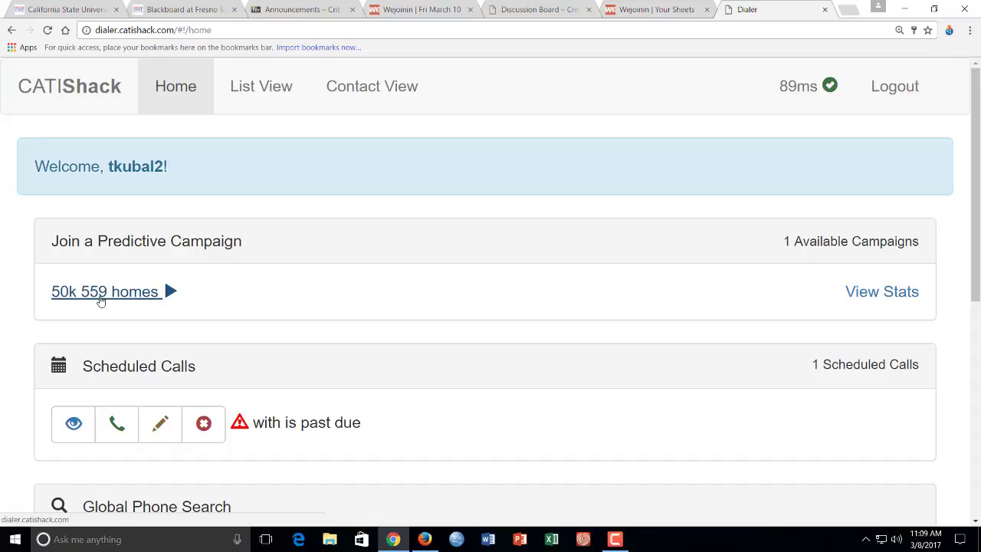
Join the '50k 559 homes' predictive campaign from the dialer home page.
{"action": "left_click", "coordinate": [100, 300]}
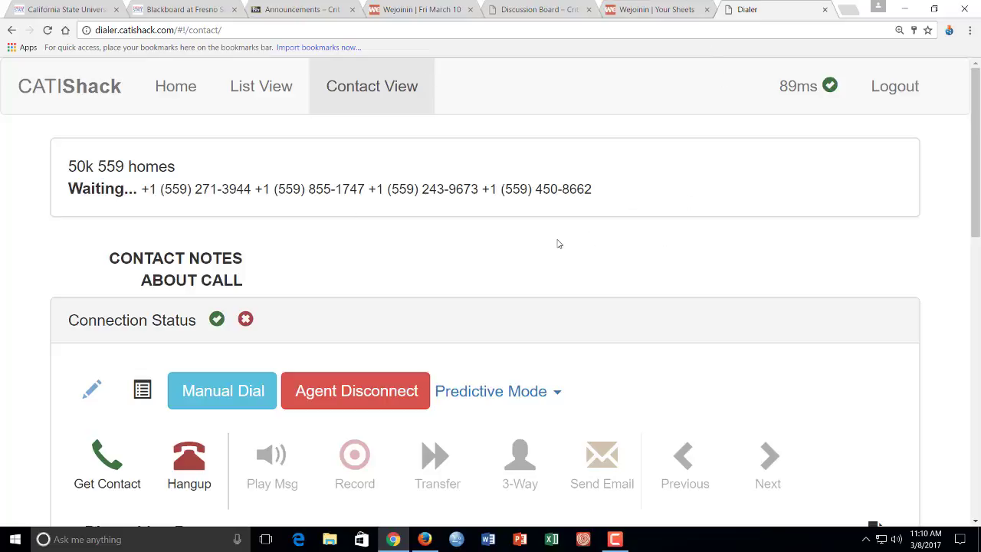
Open the call center short spring 2017 survey from the Read Script link, then return to the Dialer tab.
{"action": "scroll", "coordinate": [557, 244], "scroll_direction": "down", "scroll_amount": 2}
{"action": "scroll", "coordinate": [557, 243], "scroll_direction": "up", "scroll_amount": 2}
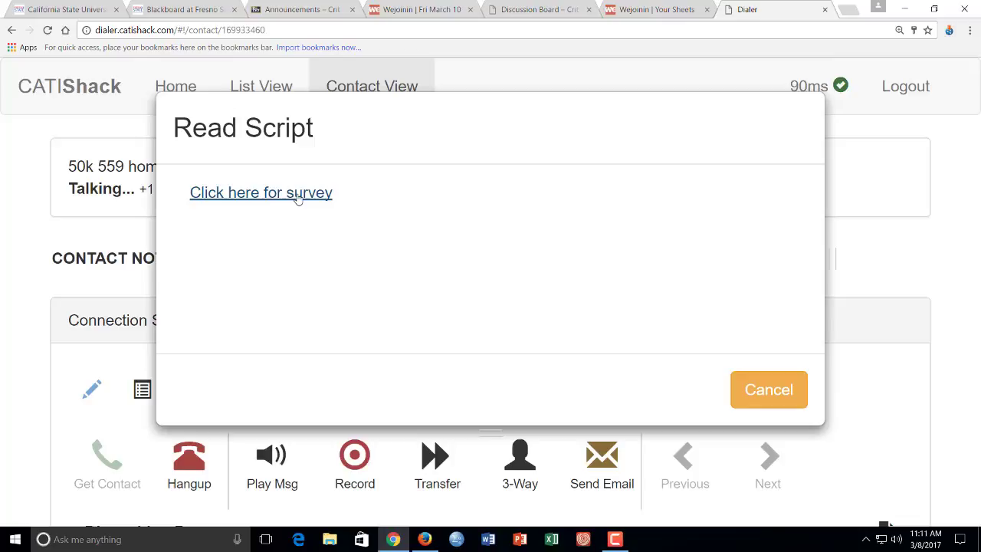
{"action": "left_click", "coordinate": [300, 194]}
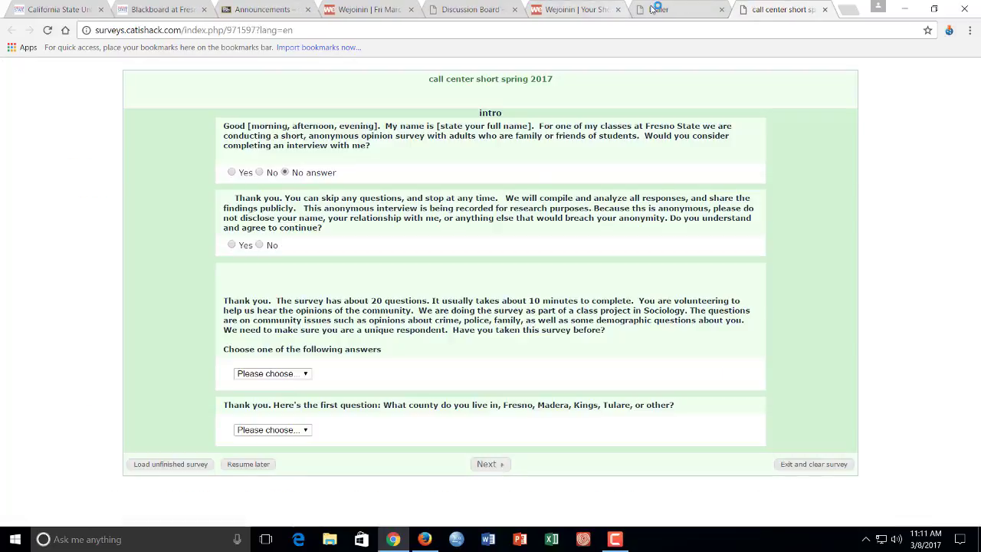
{"action": "left_click", "coordinate": [652, 10]}
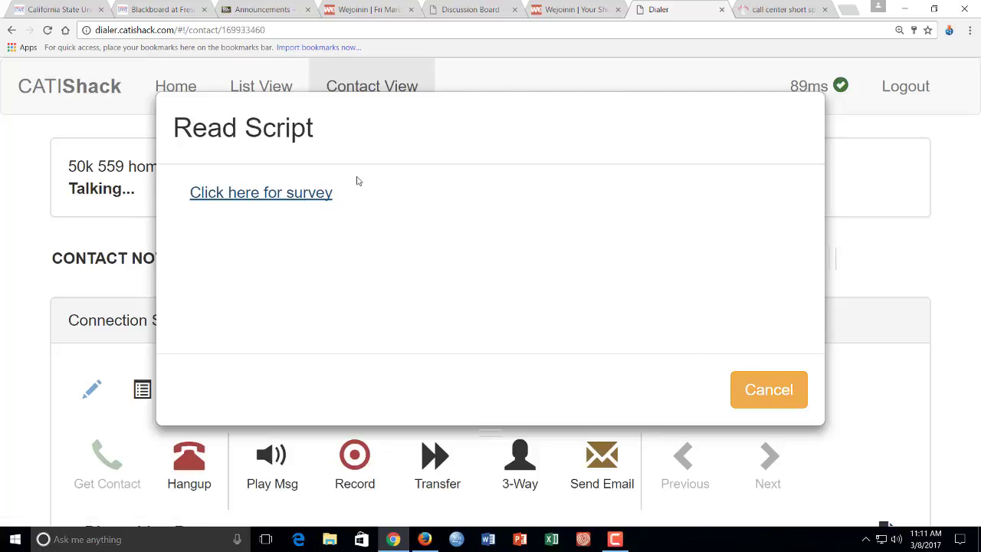
Compare the call center short spring 2017 survey tab with the live call on the Dialer tab.
{"action": "left_click", "coordinate": [768, 9]}
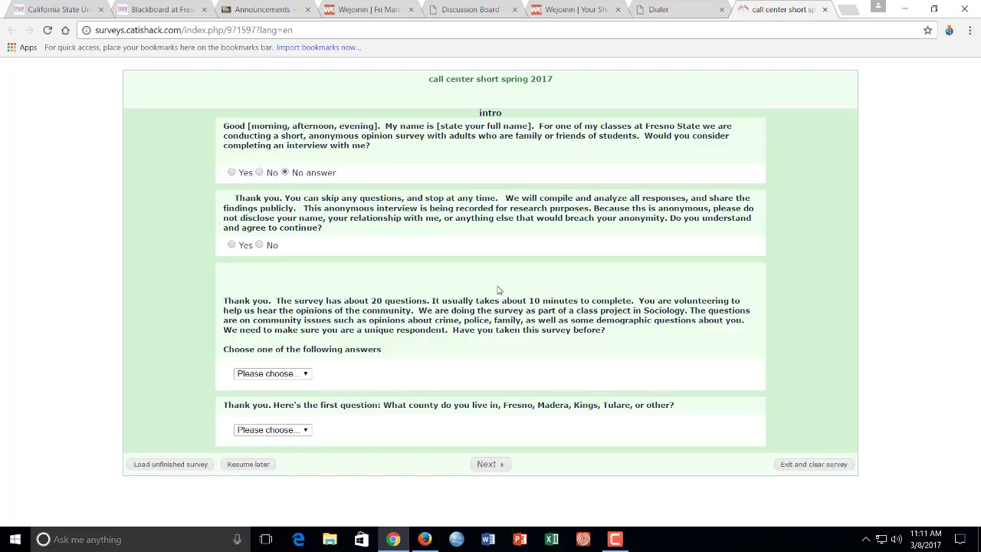
{"action": "left_click", "coordinate": [659, 8]}
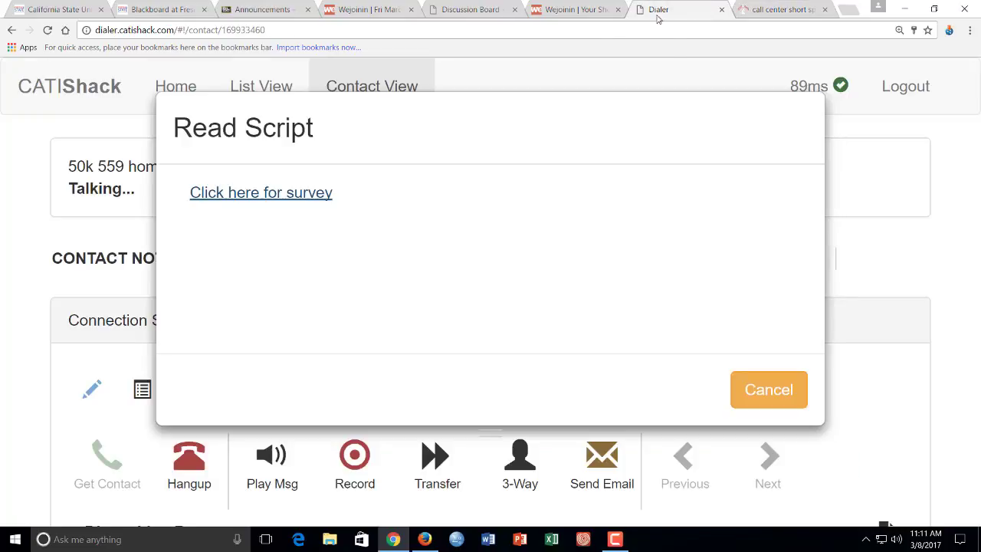
{"action": "left_click", "coordinate": [795, 8]}
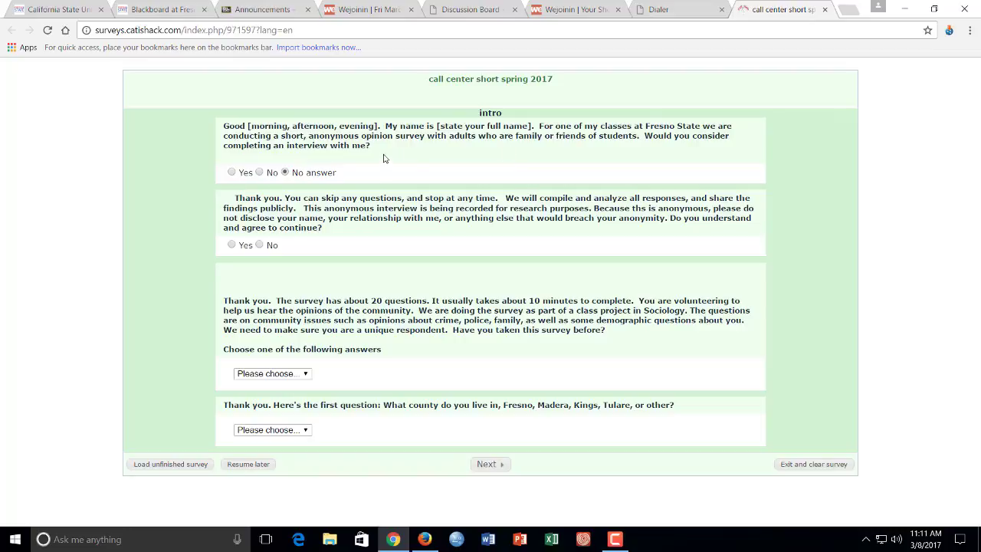
{"action": "left_click", "coordinate": [663, 8]}
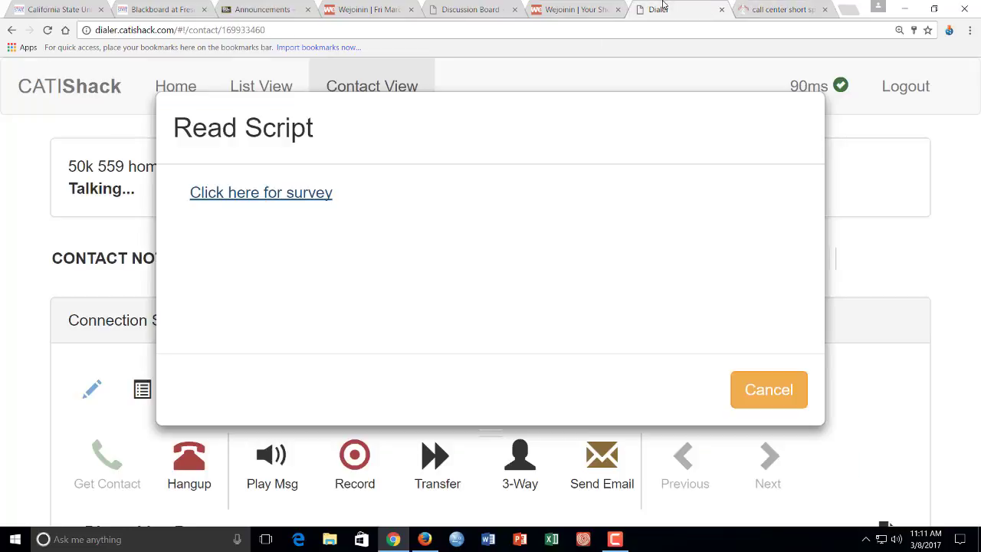
Cancel the Read Script prompt and disposition the contact as Unable to Contact > Wrong number.
{"action": "left_click", "coordinate": [781, 401]}
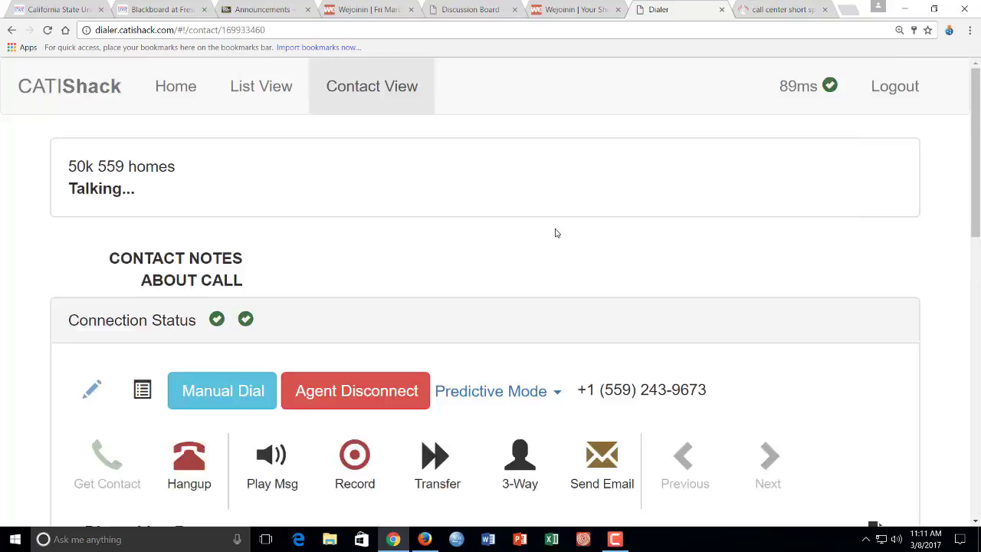
{"action": "scroll", "coordinate": [557, 230], "scroll_direction": "down", "scroll_amount": 2}
{"action": "scroll", "coordinate": [460, 191], "scroll_direction": "down", "scroll_amount": 2}
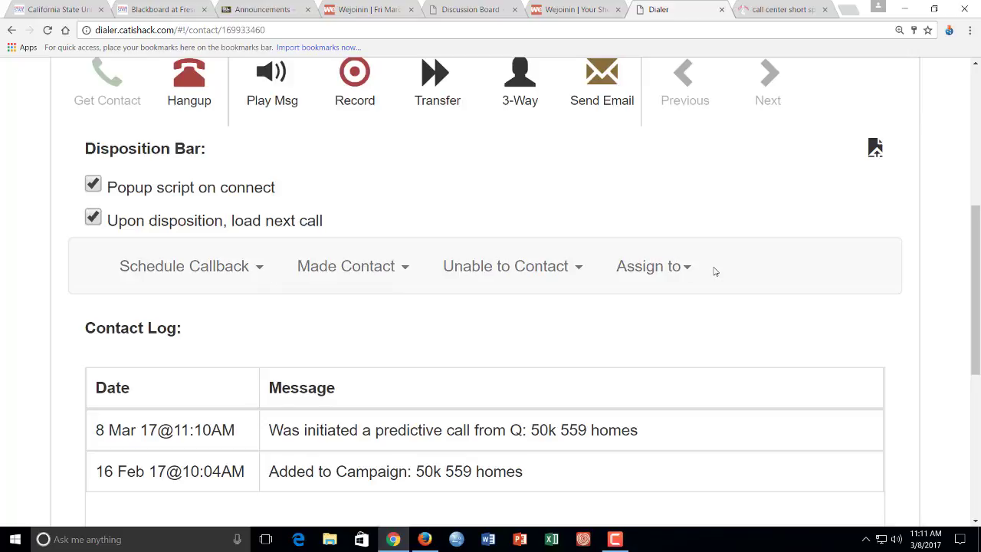
{"action": "left_click", "coordinate": [580, 269]}
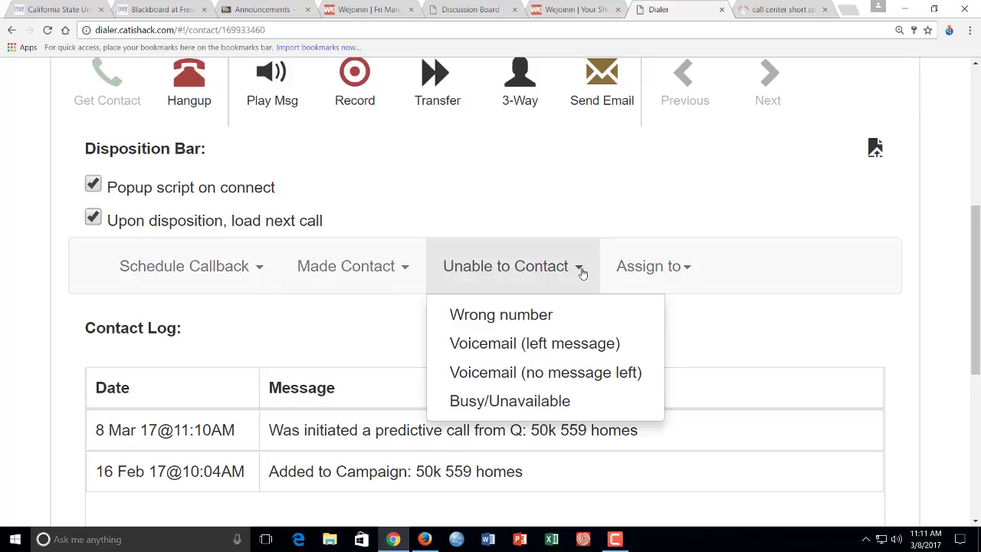
{"action": "left_click", "coordinate": [550, 315]}
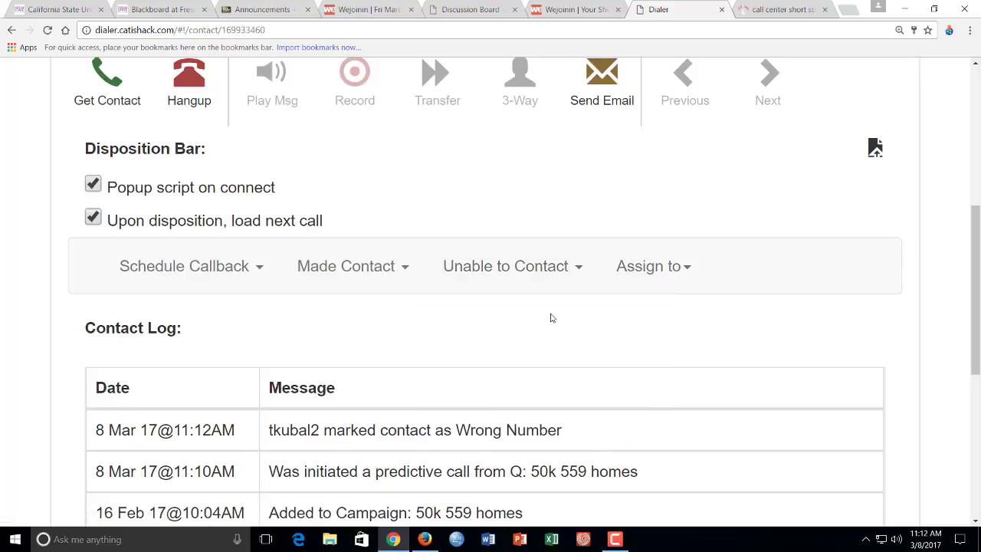
{"action": "scroll", "coordinate": [550, 315], "scroll_direction": "up", "scroll_amount": 2}
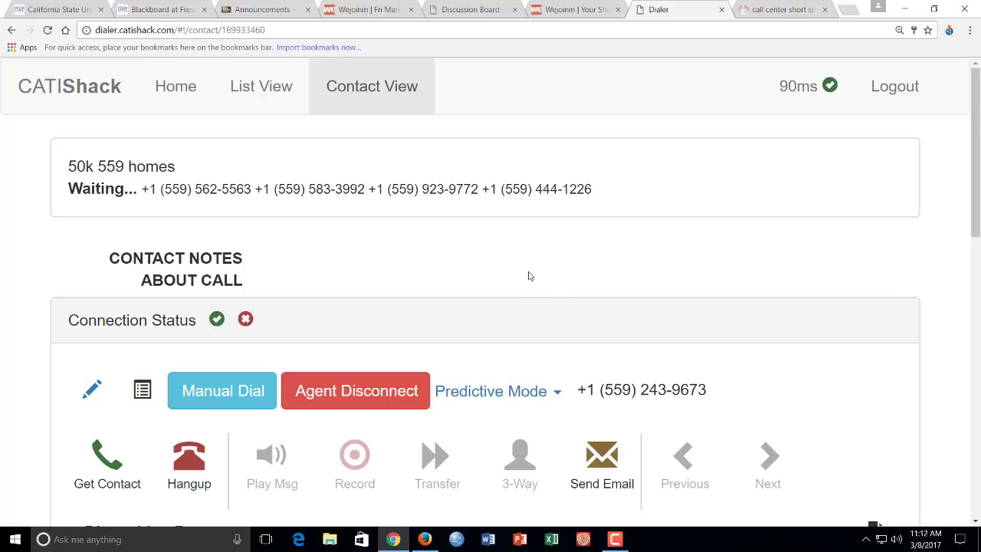
{"action": "scroll", "coordinate": [521, 303], "scroll_direction": "down", "scroll_amount": 2}
{"action": "scroll", "coordinate": [518, 290], "scroll_direction": "down", "scroll_amount": 3}
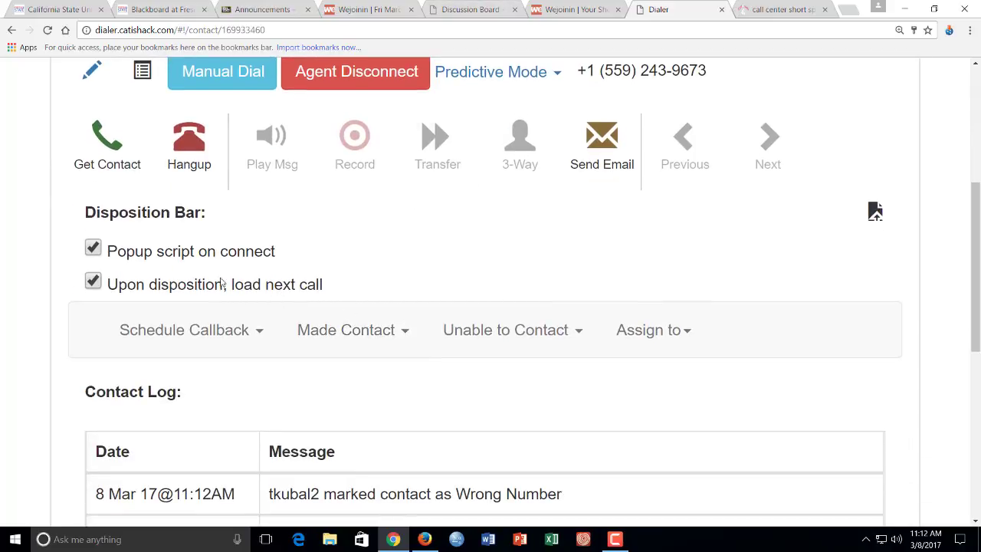
{"action": "left_click", "coordinate": [406, 332]}
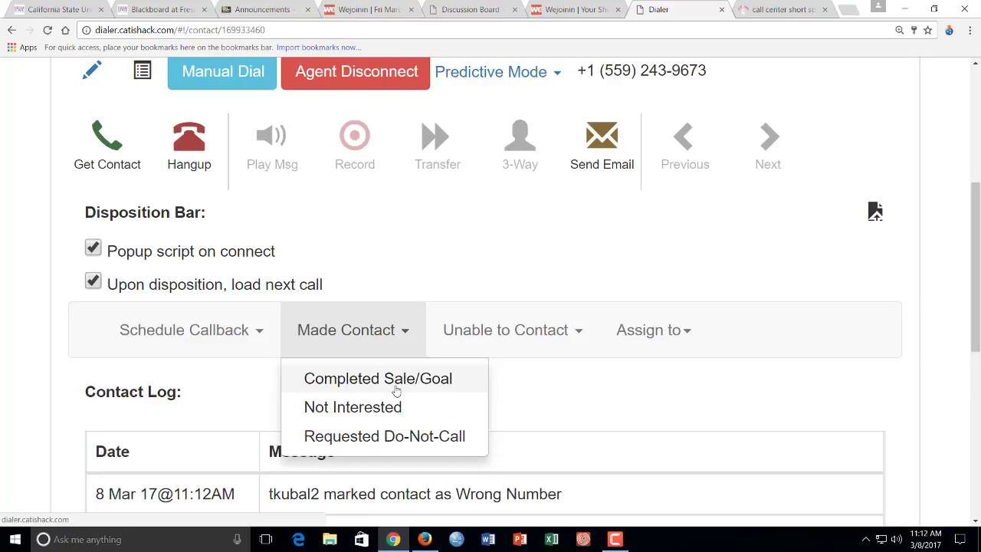
{"action": "left_click", "coordinate": [418, 253]}
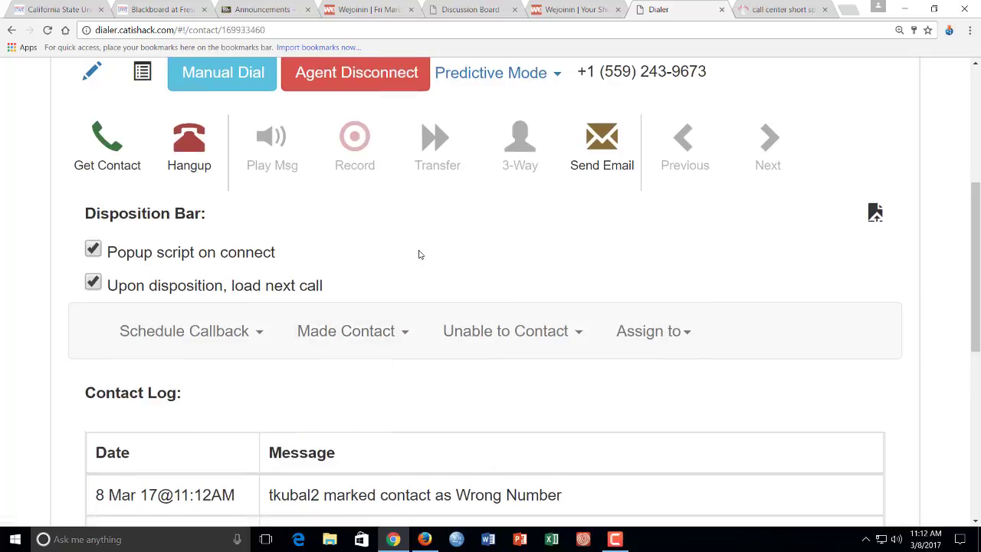
{"action": "scroll", "coordinate": [339, 264], "scroll_direction": "up", "scroll_amount": 5}
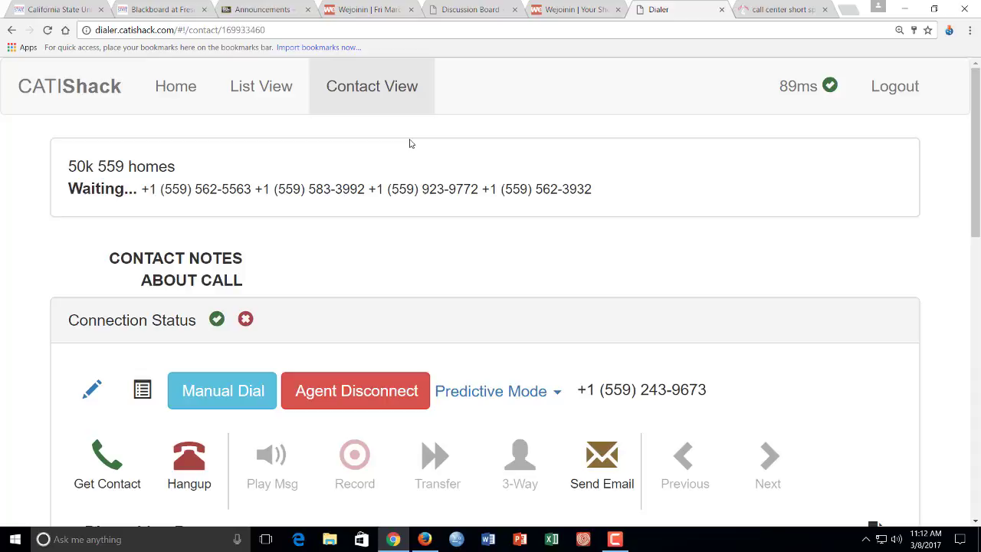
{"action": "scroll", "coordinate": [409, 143], "scroll_direction": "down", "scroll_amount": 4}
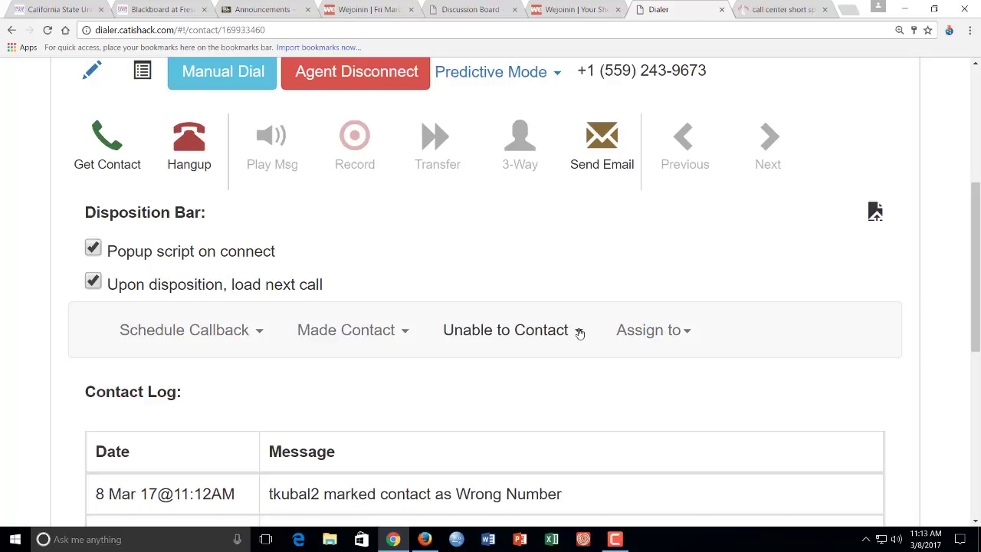
{"action": "left_click", "coordinate": [406, 333]}
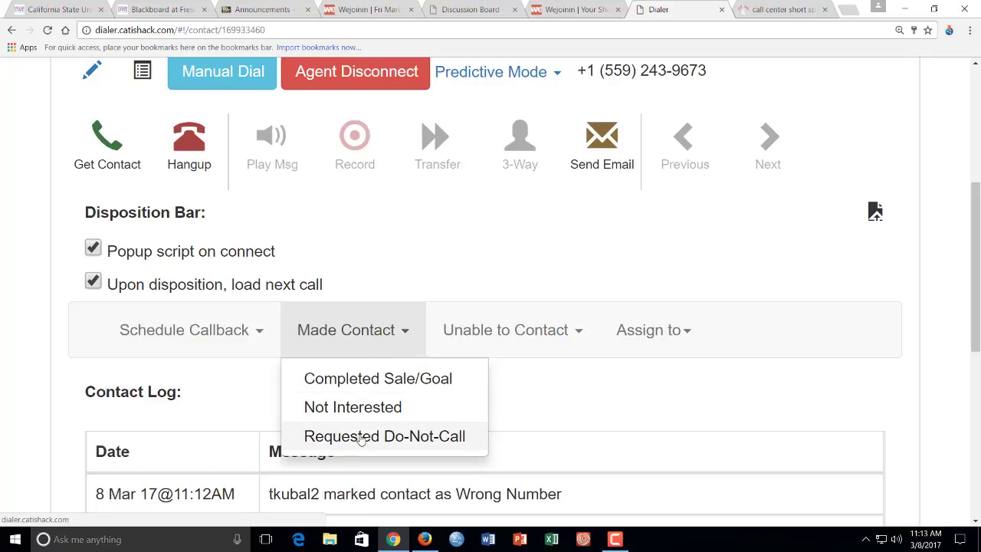
{"action": "left_click", "coordinate": [578, 334]}
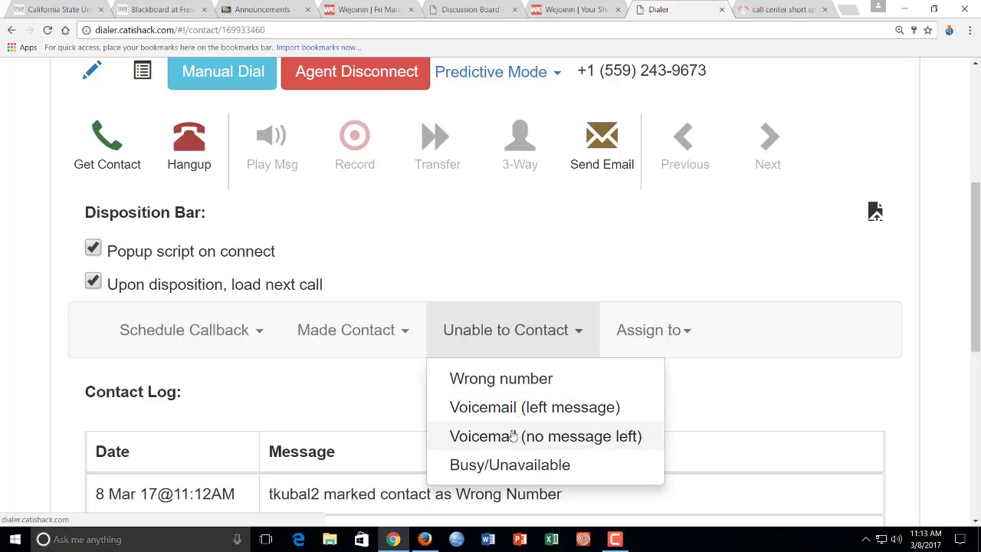
{"action": "left_click", "coordinate": [498, 261]}
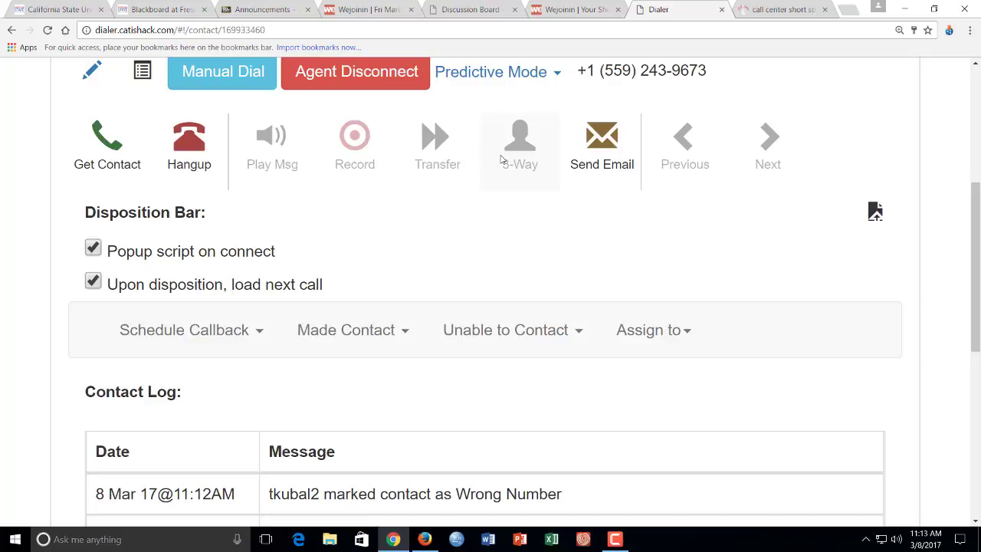
{"action": "scroll", "coordinate": [481, 244], "scroll_direction": "up", "scroll_amount": 1}
{"action": "scroll", "coordinate": [480, 244], "scroll_direction": "up", "scroll_amount": 3}
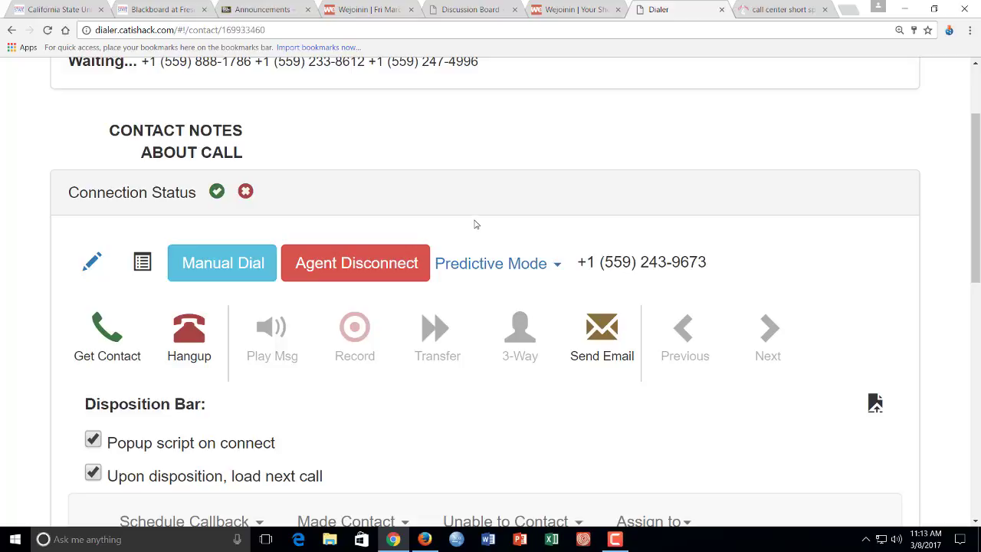
Open the new call's call center short spring 2017 survey in a new tab.
{"action": "scroll", "coordinate": [476, 223], "scroll_direction": "up", "scroll_amount": 3}
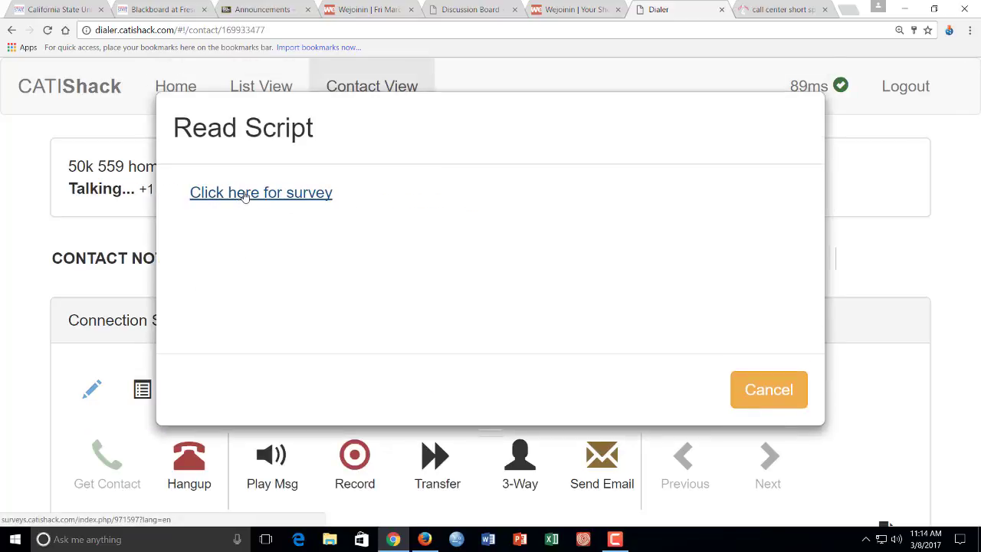
{"action": "left_click", "coordinate": [245, 194]}
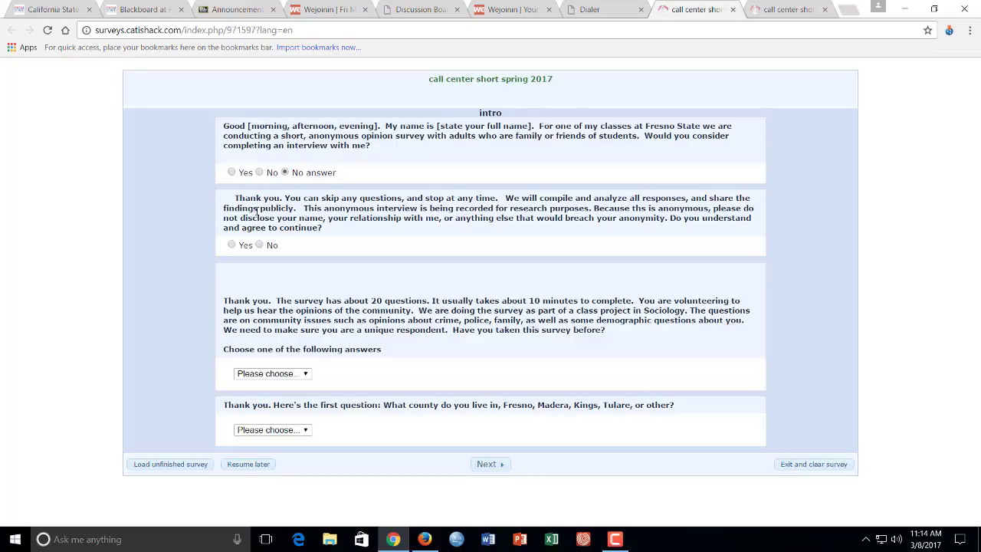
Back on the Dialer tab, cancel Read Script and disposition the contact as Unable to Contact > Wrong number.
{"action": "left_click", "coordinate": [586, 9]}
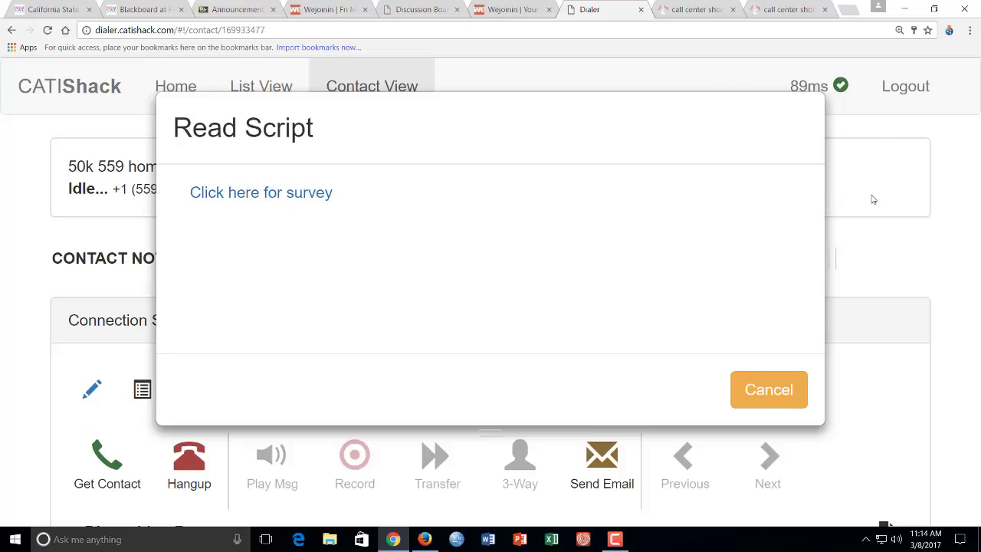
{"action": "left_click", "coordinate": [763, 390]}
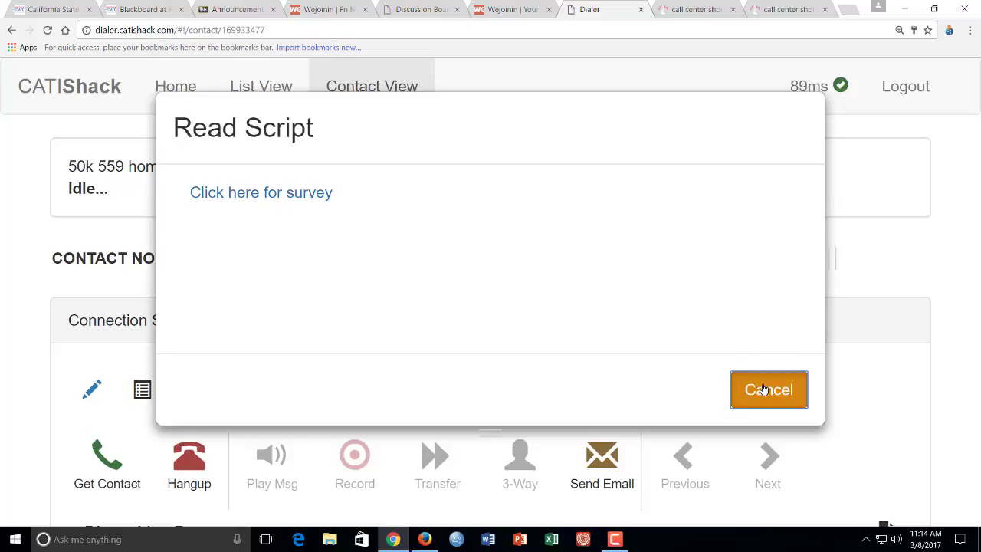
{"action": "scroll", "coordinate": [718, 312], "scroll_direction": "down", "scroll_amount": 3}
{"action": "scroll", "coordinate": [686, 291], "scroll_direction": "down", "scroll_amount": 3}
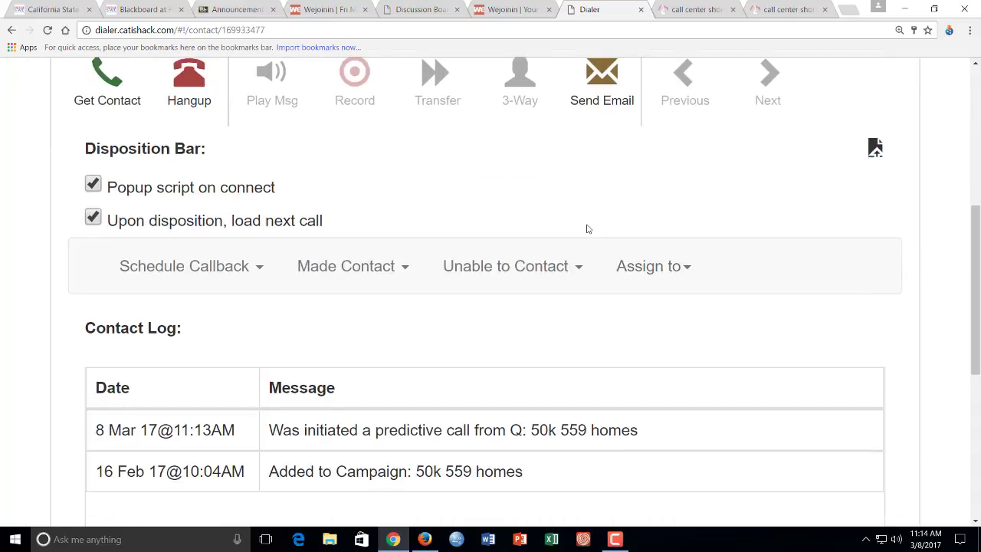
{"action": "left_click", "coordinate": [575, 274]}
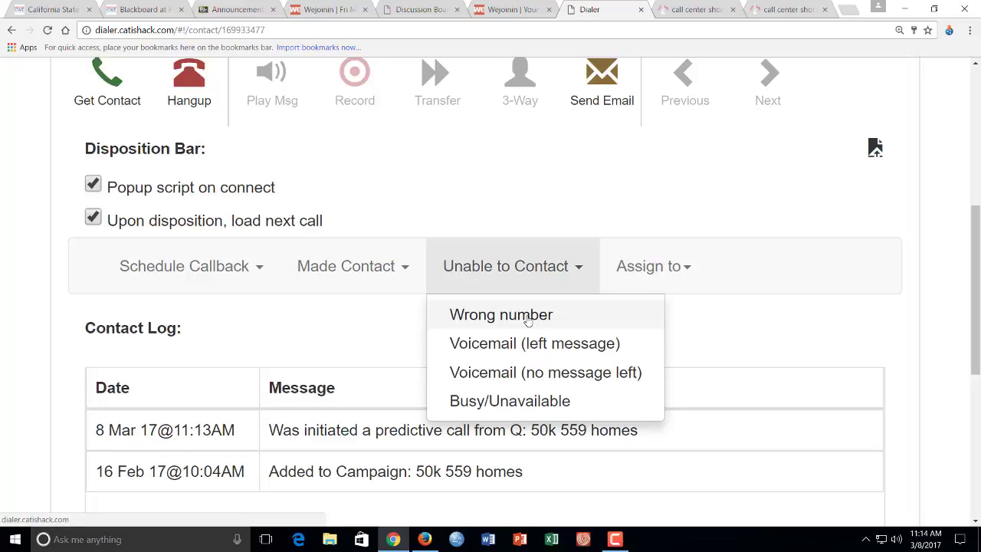
{"action": "left_click", "coordinate": [406, 267]}
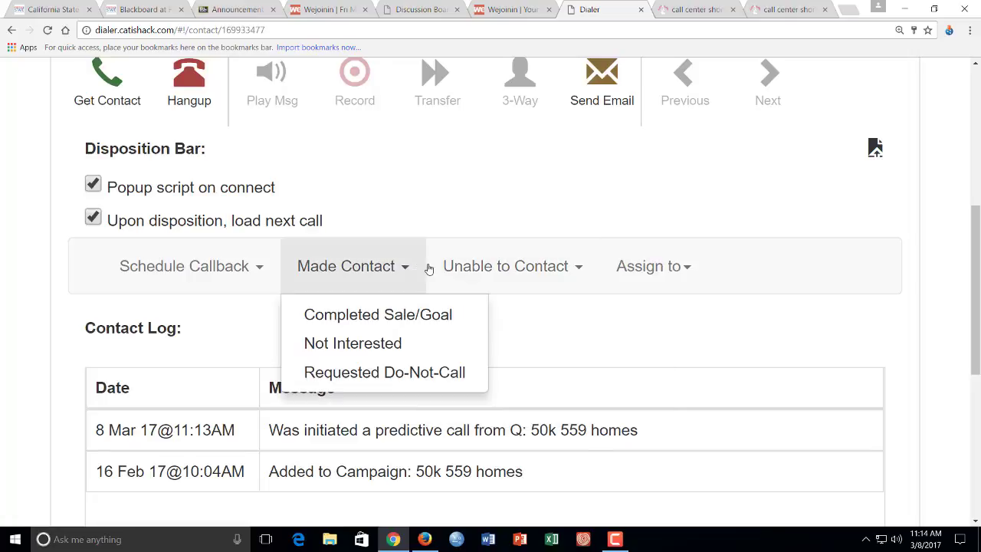
{"action": "left_click", "coordinate": [585, 270]}
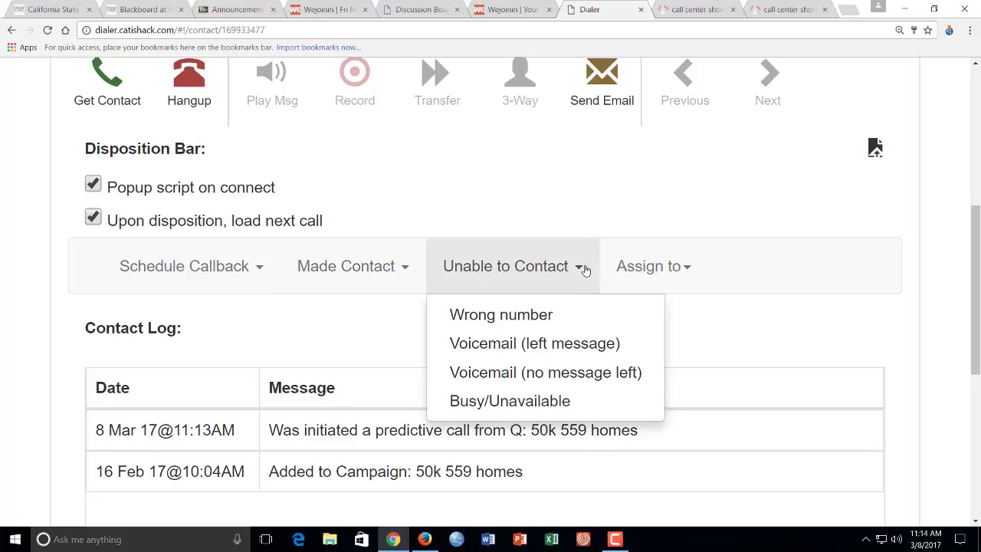
{"action": "left_click", "coordinate": [542, 322]}
{"action": "scroll", "coordinate": [582, 334], "scroll_direction": "up", "scroll_amount": 4}
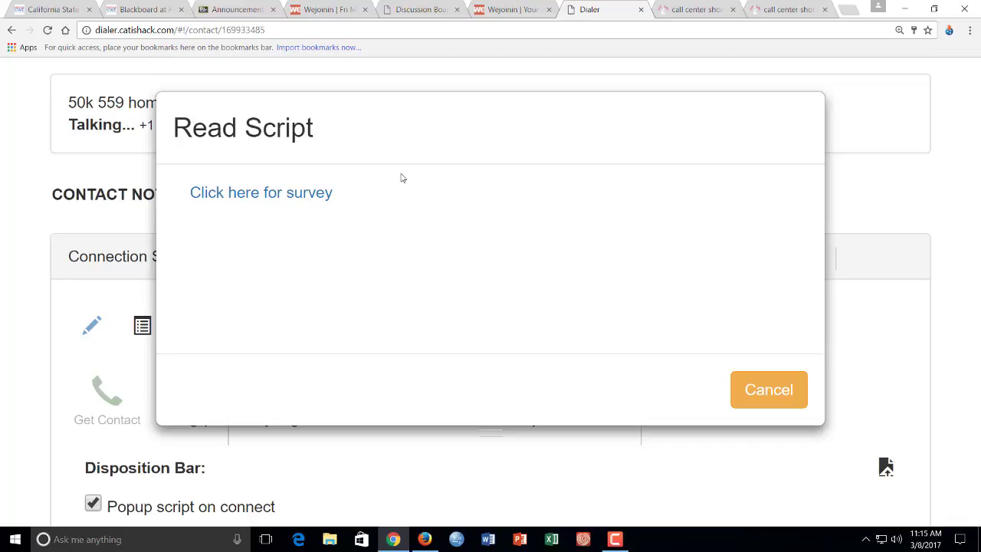
Cancel the new call's Read Script prompt and log the agent out to the login page.
{"action": "left_click", "coordinate": [753, 388]}
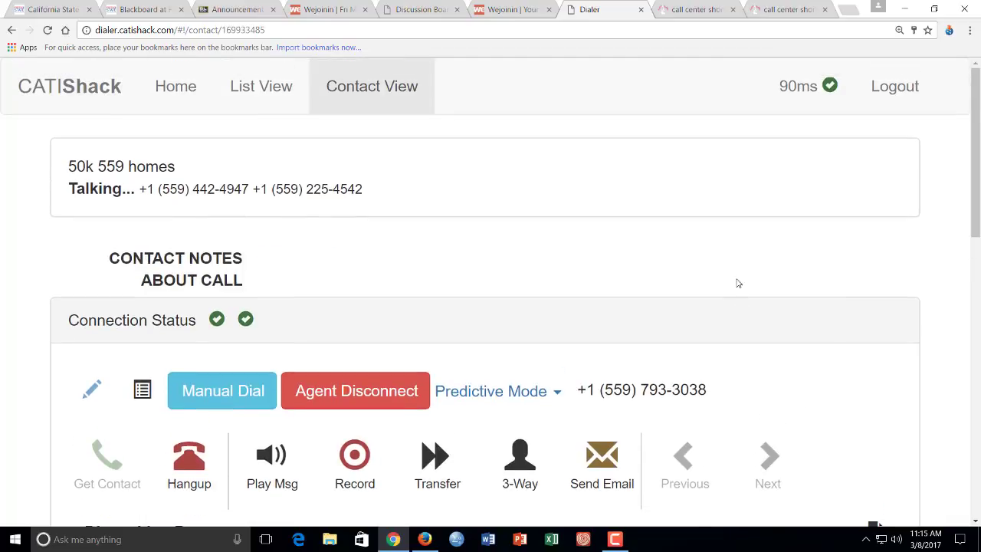
{"action": "left_click", "coordinate": [902, 97]}
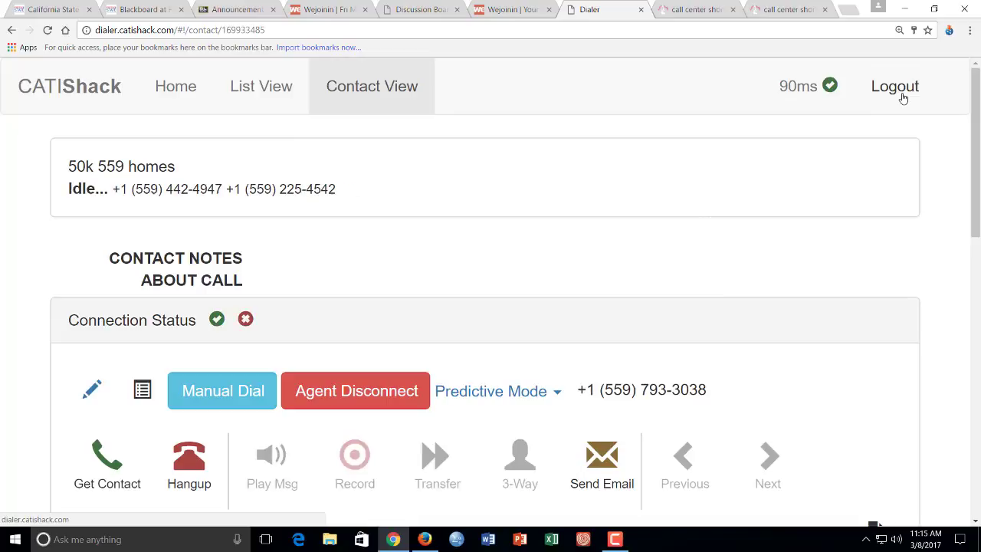
{"action": "left_click", "coordinate": [614, 538]}
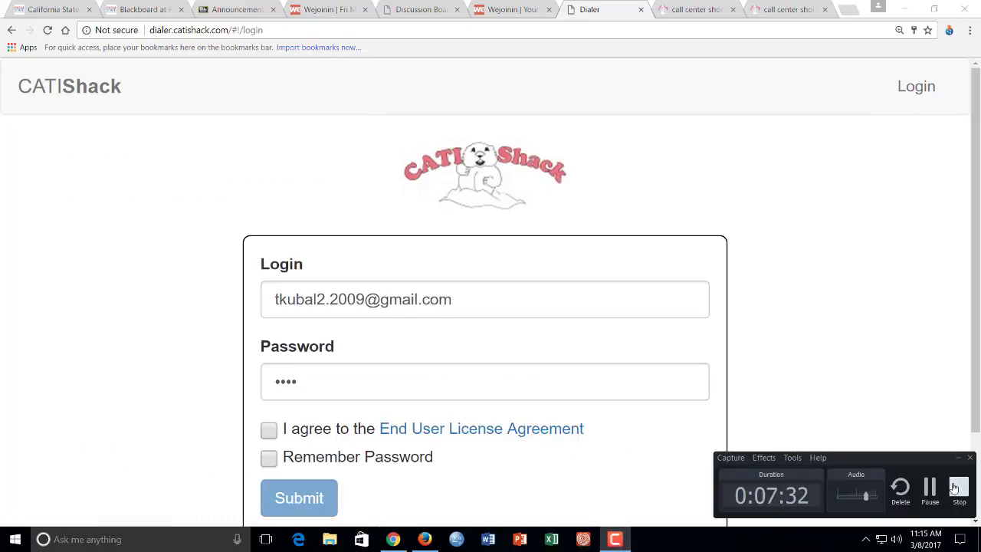